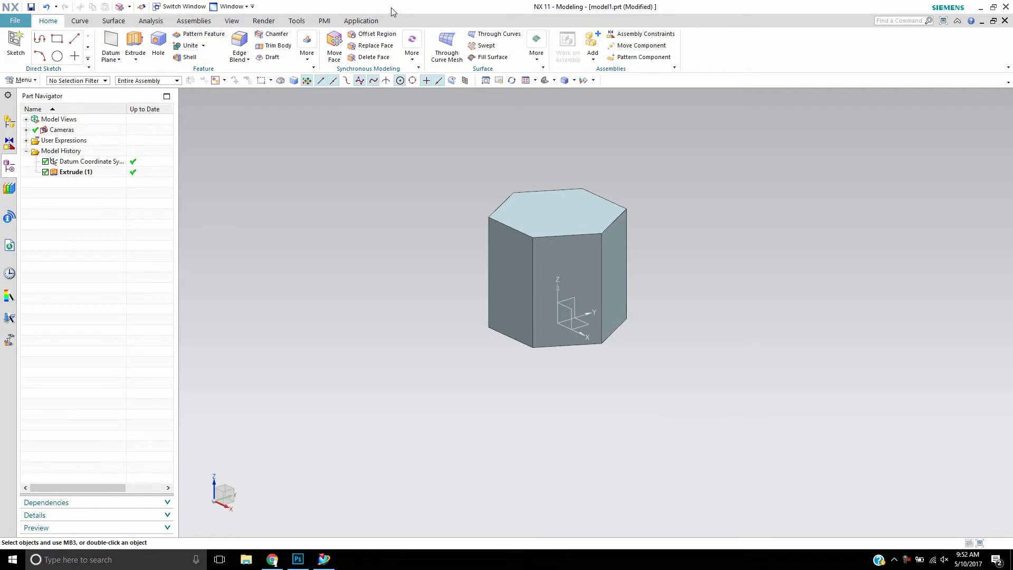
Step: Orbit and zoom in to look down on the hexagonal prism's top face
middle_drag(446, 184, 478, 209)
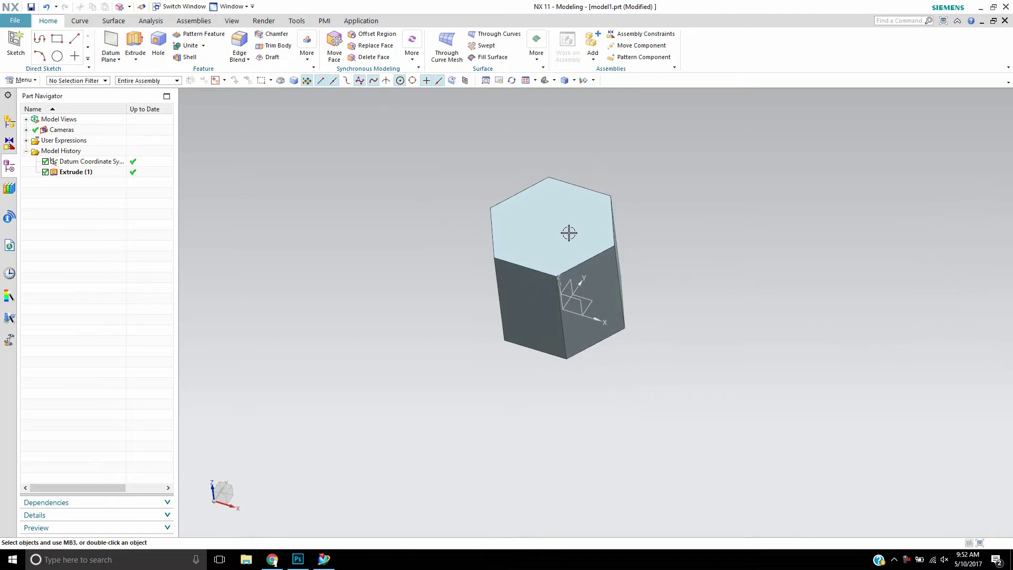
scroll(569, 233, up, 3)
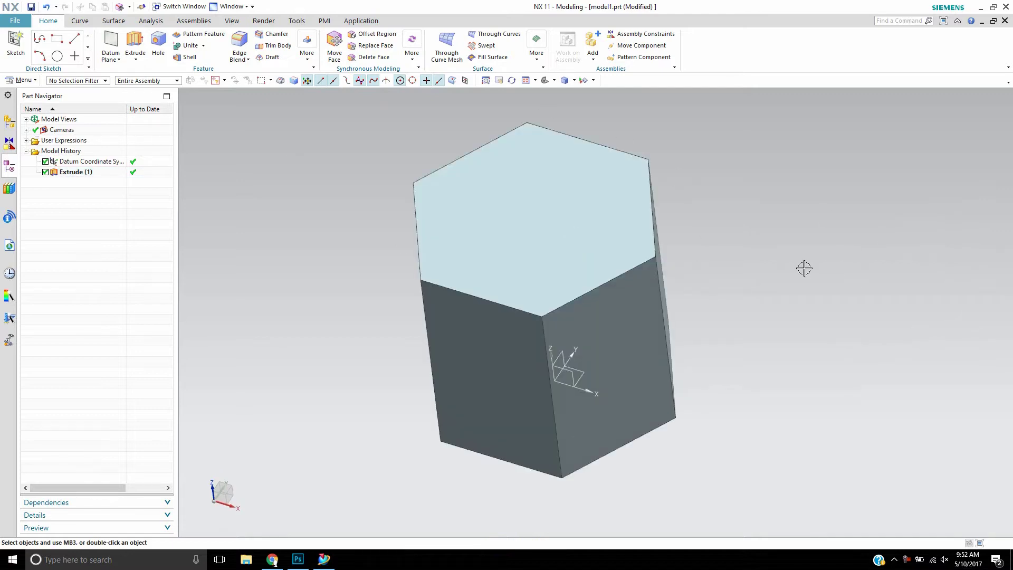
Step: Launch Move Edge from the Synchronous Modeling More list and place its dialog on the canvas
click(412, 53)
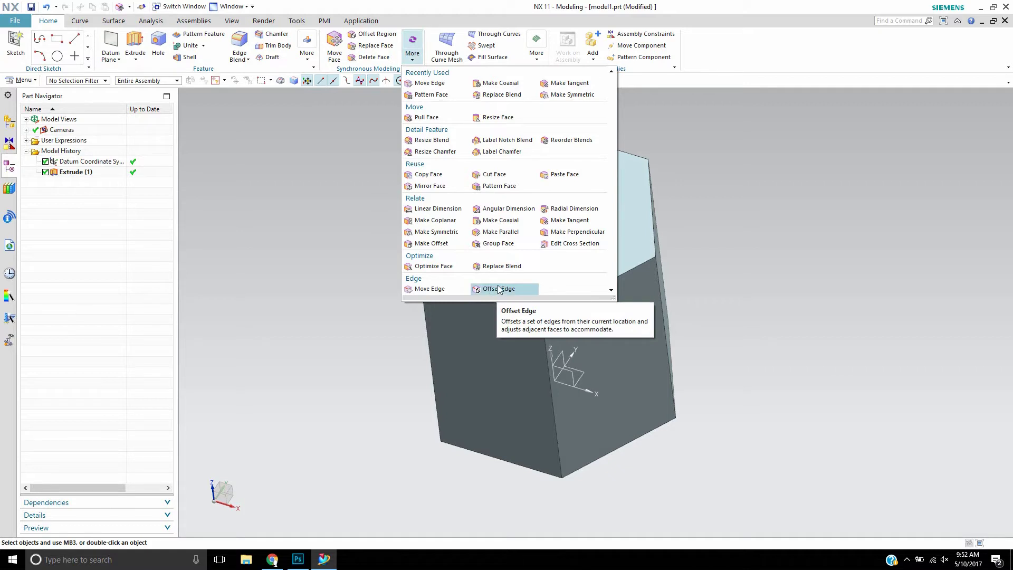
click(445, 292)
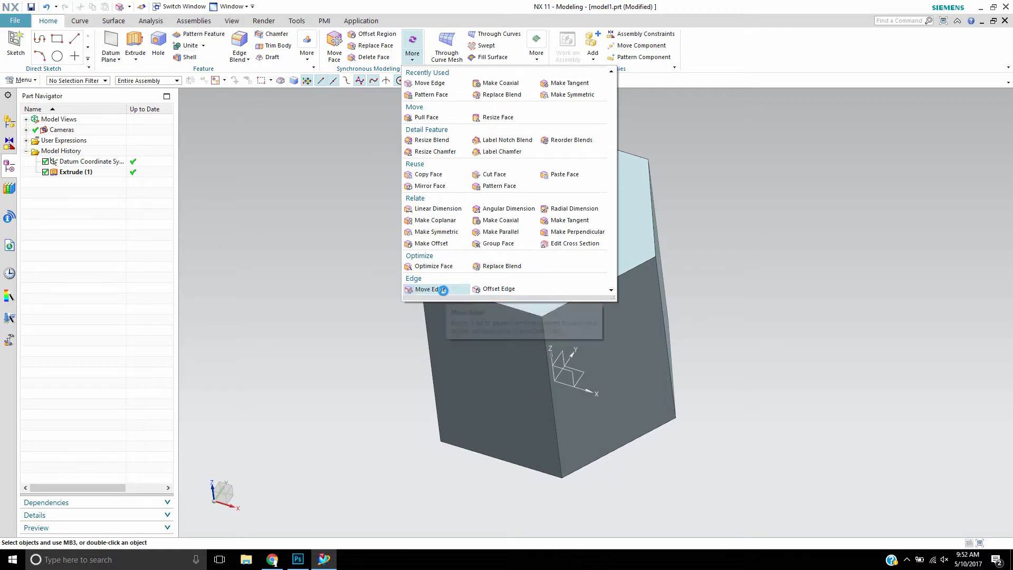
drag(99, 96, 288, 145)
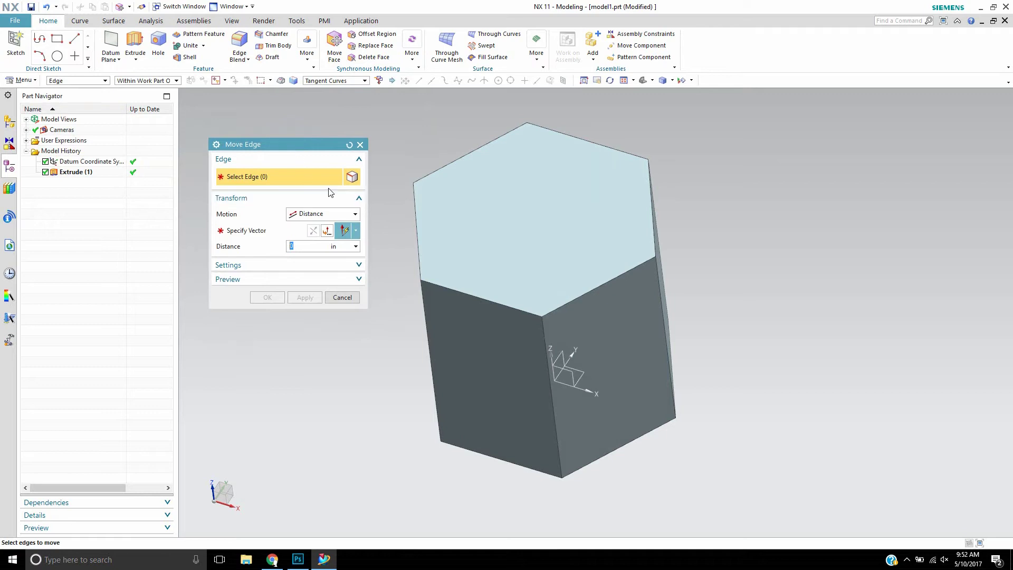
Step: Set the Move Edge motion to Distance and turn the prism to face its front side
click(327, 214)
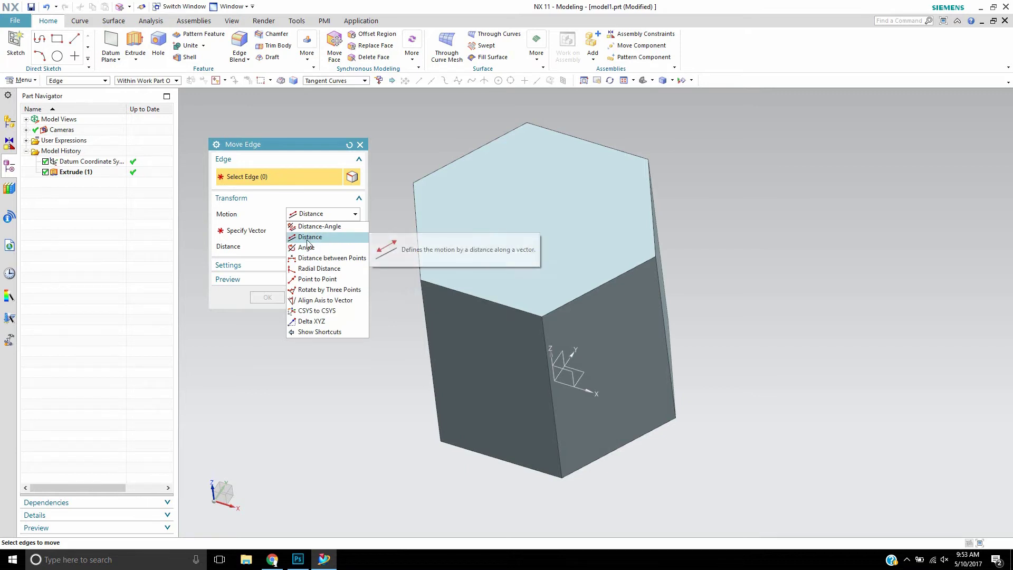
click(309, 237)
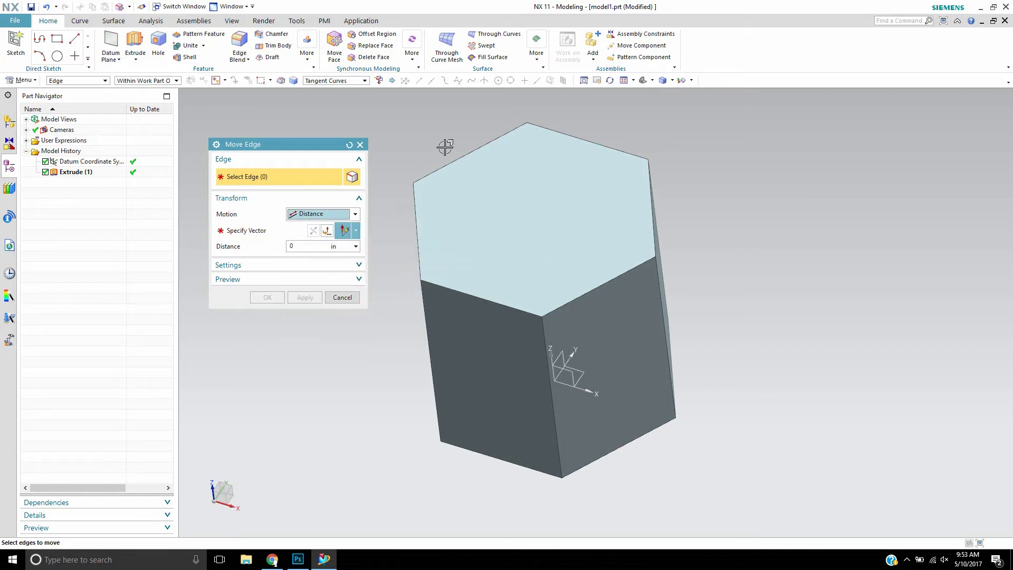
middle_drag(446, 147, 432, 117)
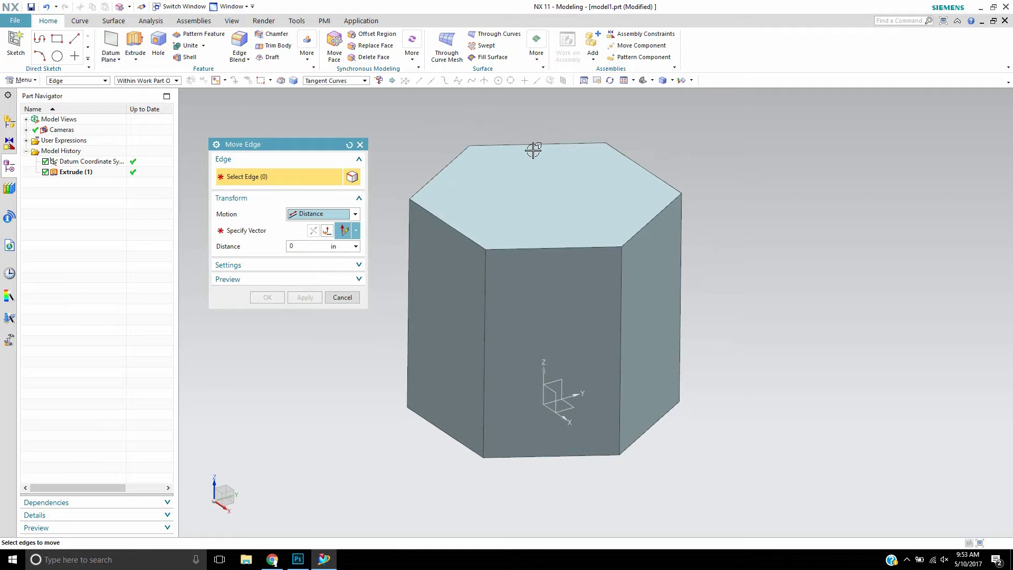
middle_drag(728, 150, 819, 191)
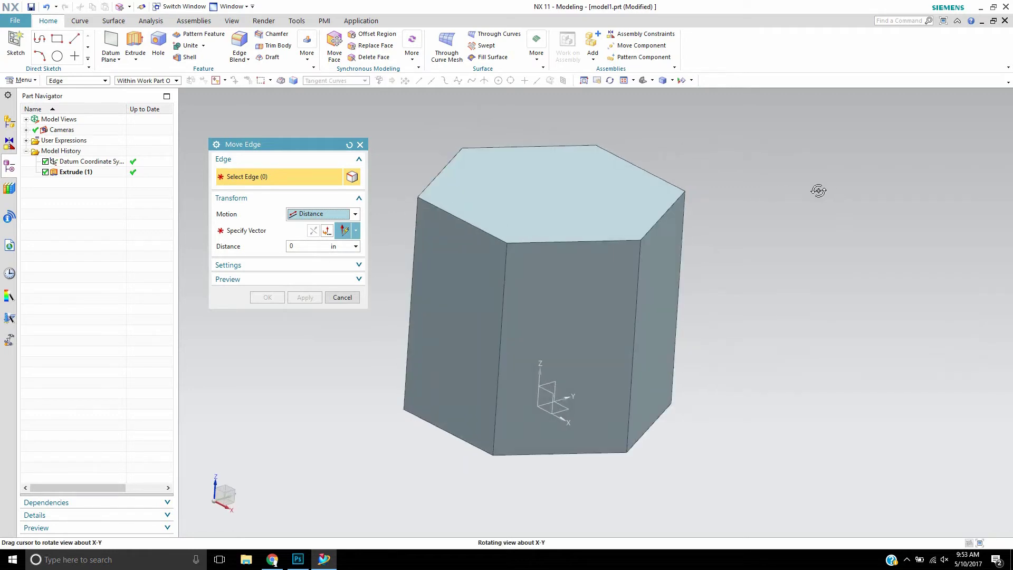
Step: Select the front face's left and right vertical edges, leaving the top front edge unselected
click(504, 277)
click(538, 242)
click(642, 268)
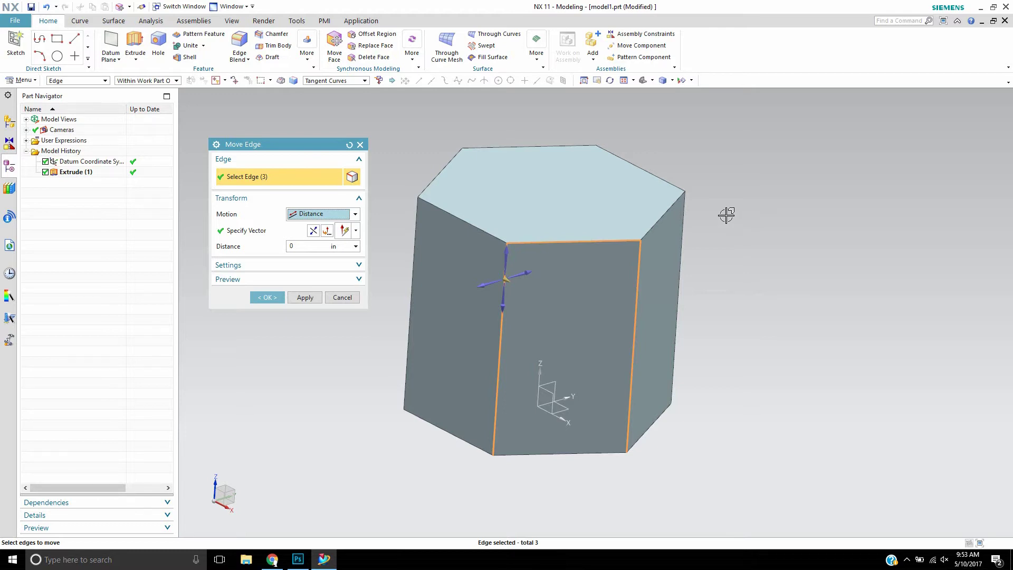
shift+click(610, 245)
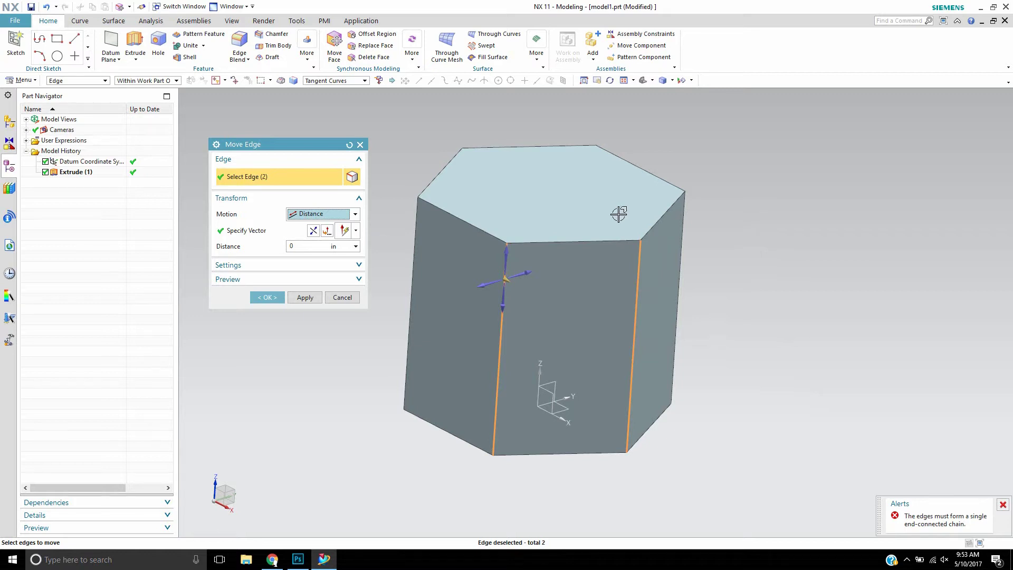
Step: Re-add the top front edge, preview edge moves of 0.8, 2.1 and 1, then cancel
click(586, 240)
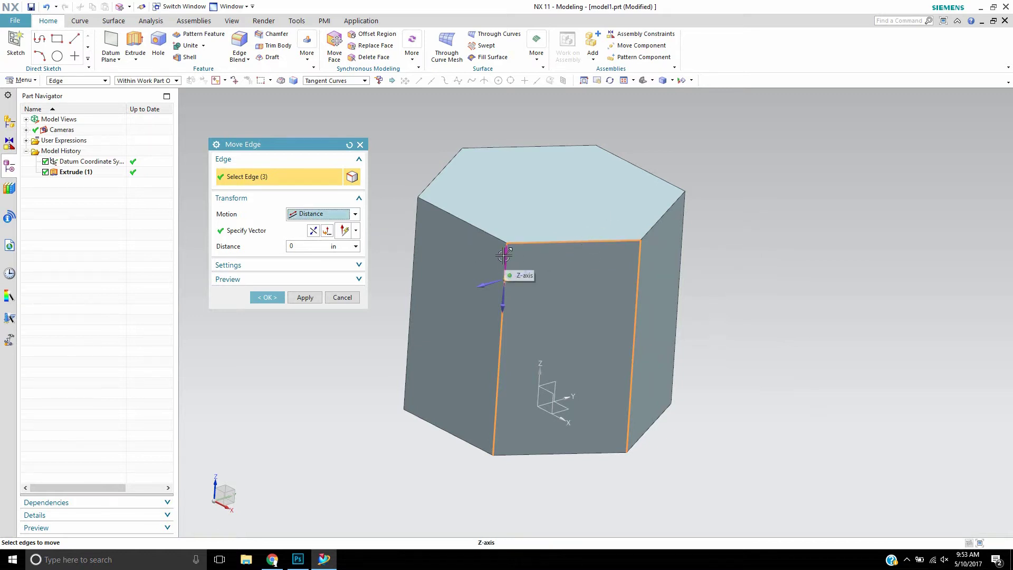
middle_drag(719, 279, 737, 301)
mouse_move(516, 369)
mouse_down()
mouse_move(552, 438)
mouse_move(554, 506)
mouse_move(543, 485)
mouse_move(549, 454)
mouse_move(529, 412)
mouse_move(557, 467)
mouse_move(454, 319)
mouse_move(567, 465)
mouse_move(506, 364)
mouse_up()
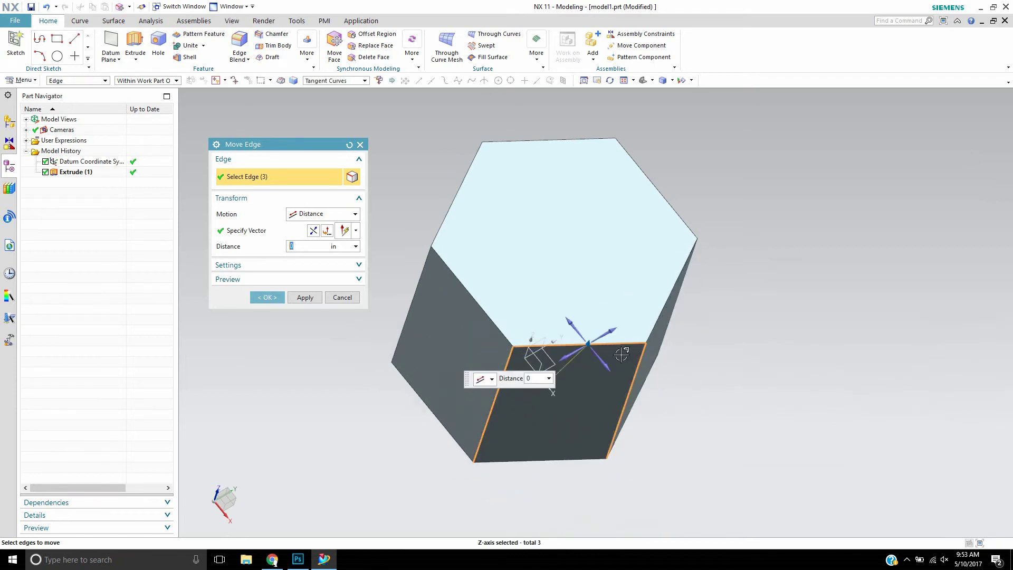
middle_drag(711, 352, 694, 303)
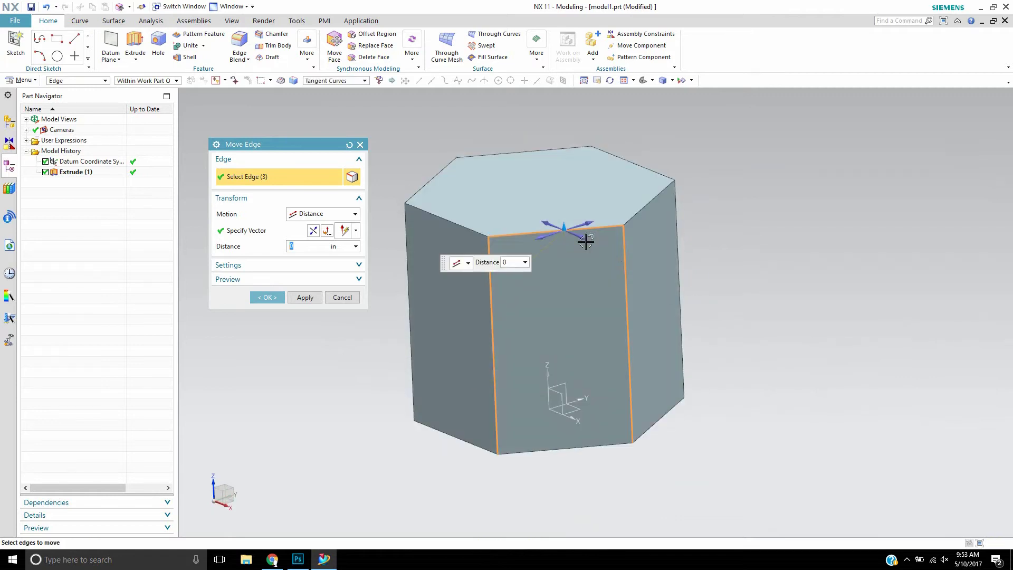
drag(566, 246, 586, 306)
middle_drag(769, 255, 607, 195)
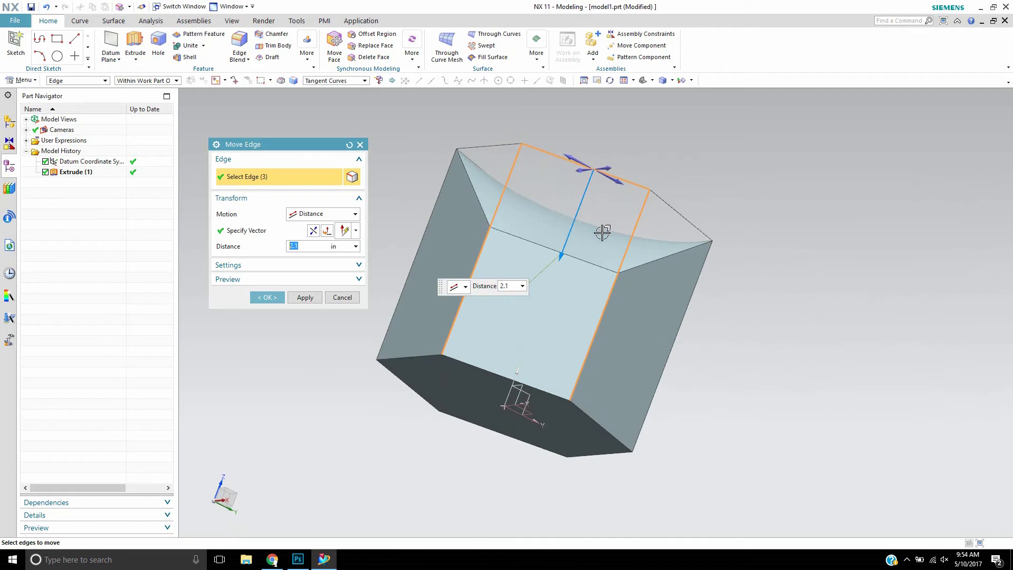
middle_drag(700, 190, 771, 245)
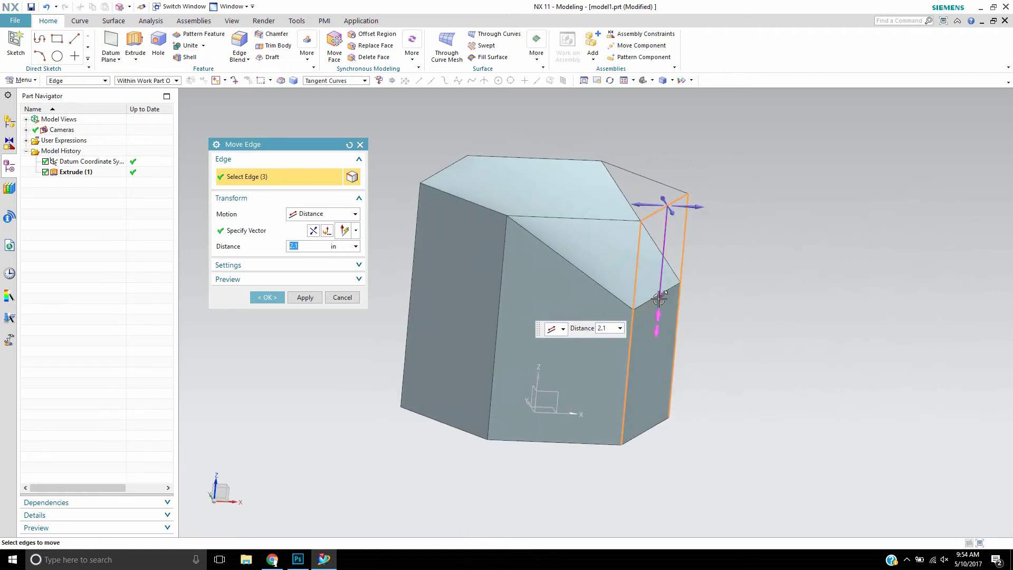
drag(659, 297, 645, 252)
click(341, 297)
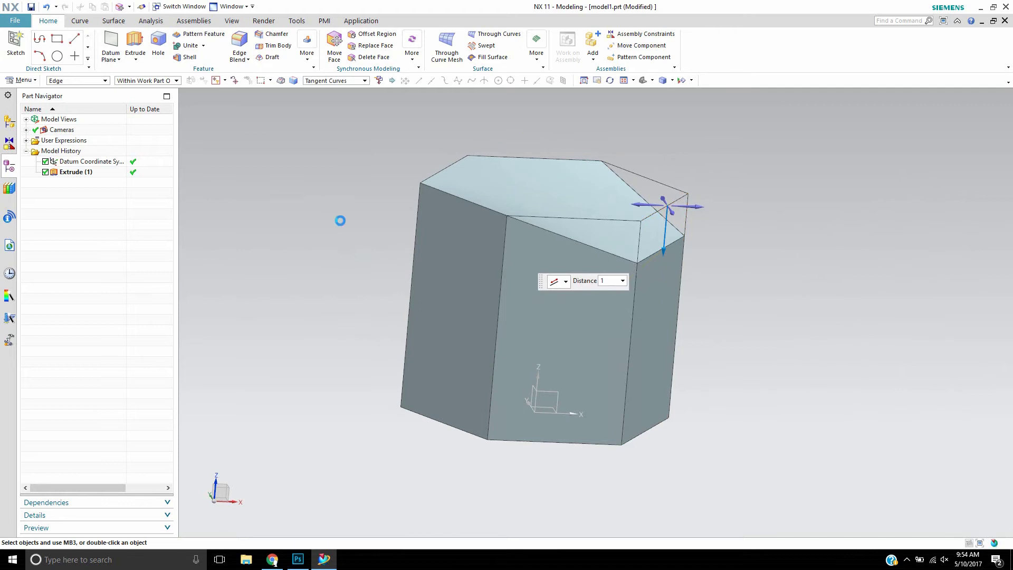
Step: Start Move Edge again and select all six top edges of the hexagon
click(413, 52)
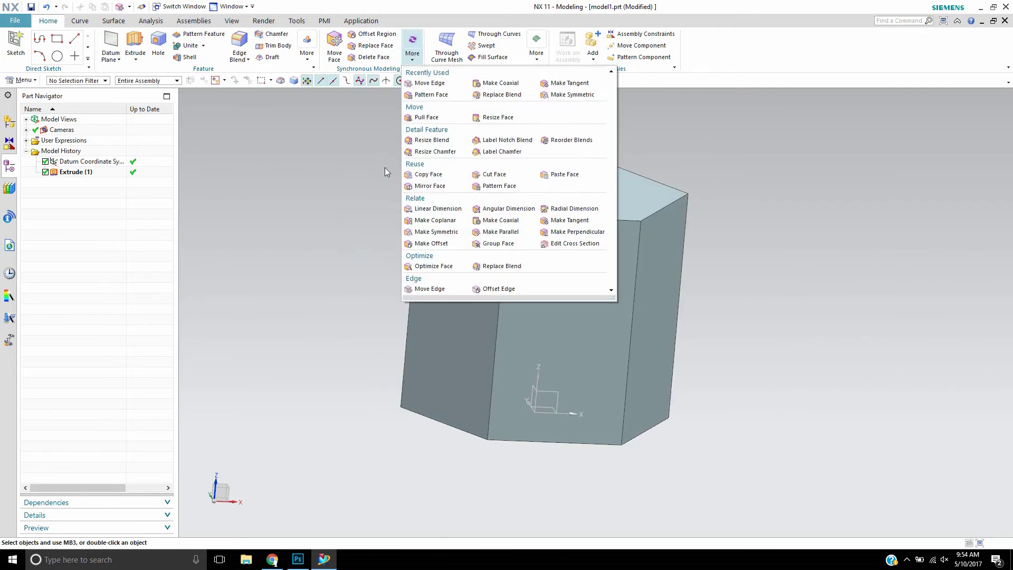
click(419, 290)
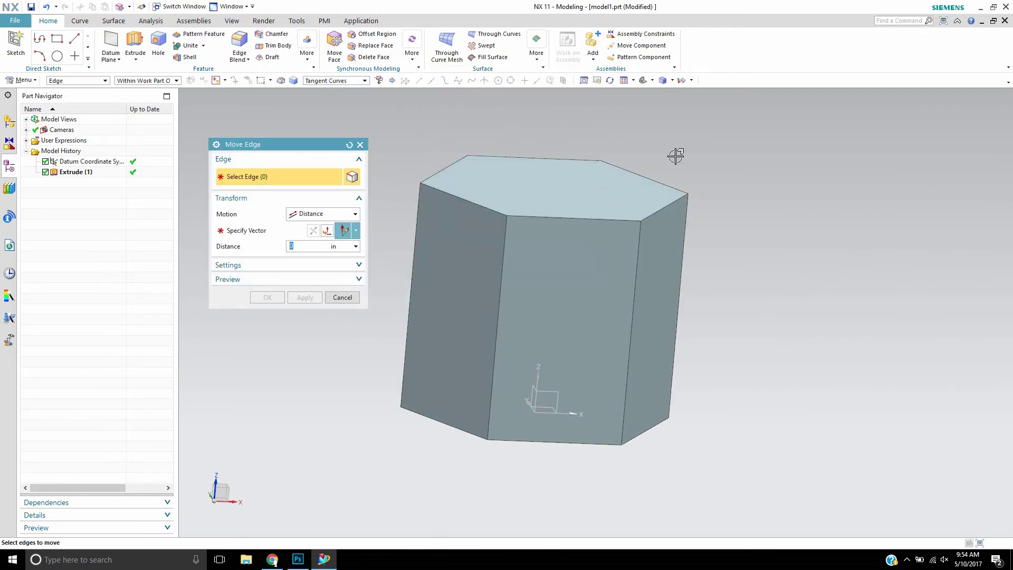
click(452, 164)
click(498, 155)
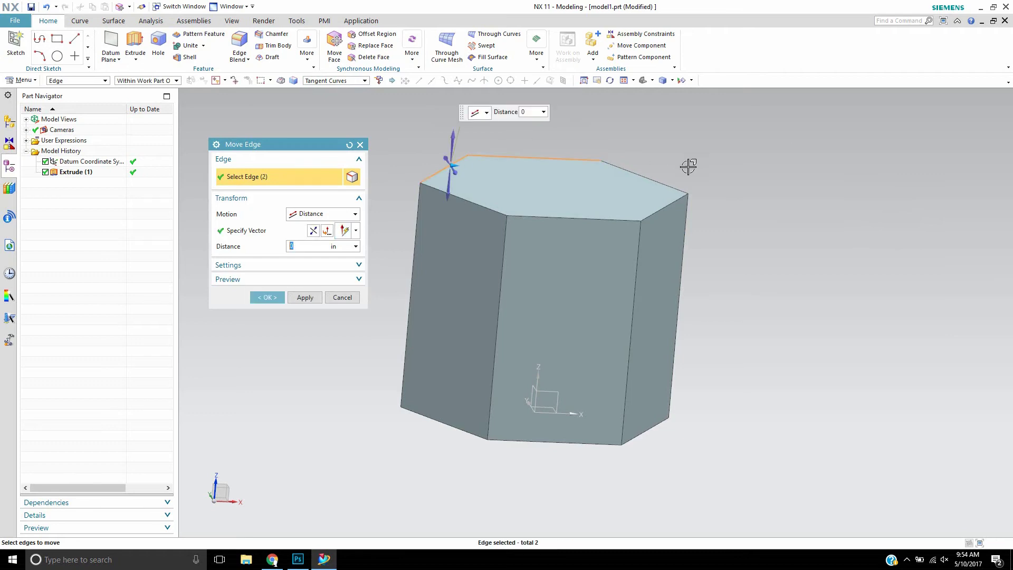
click(655, 179)
click(666, 207)
click(607, 220)
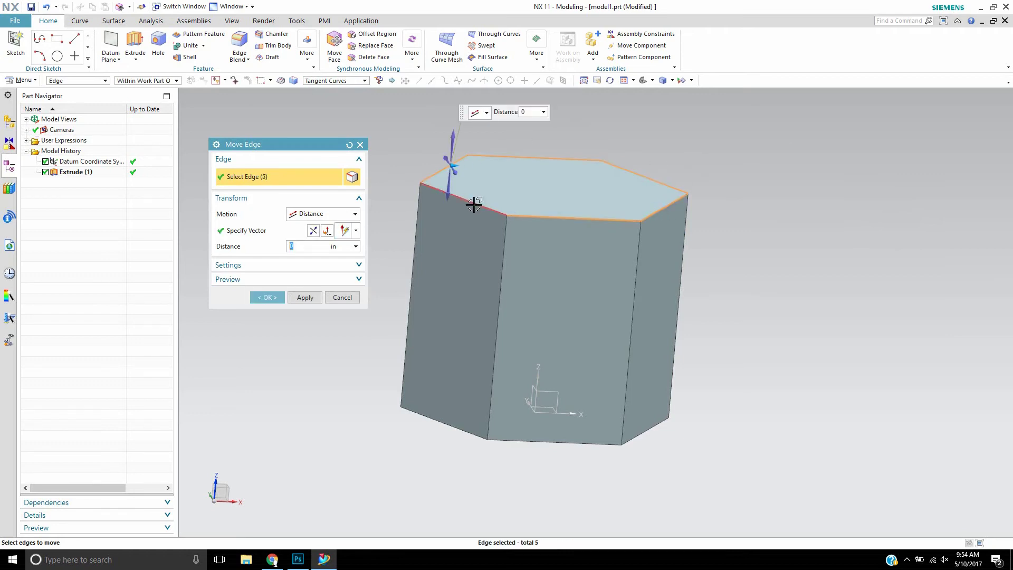
click(474, 203)
Step: Set the motion to Angle about the Z axis with the datum origin as pivot
click(311, 214)
click(312, 234)
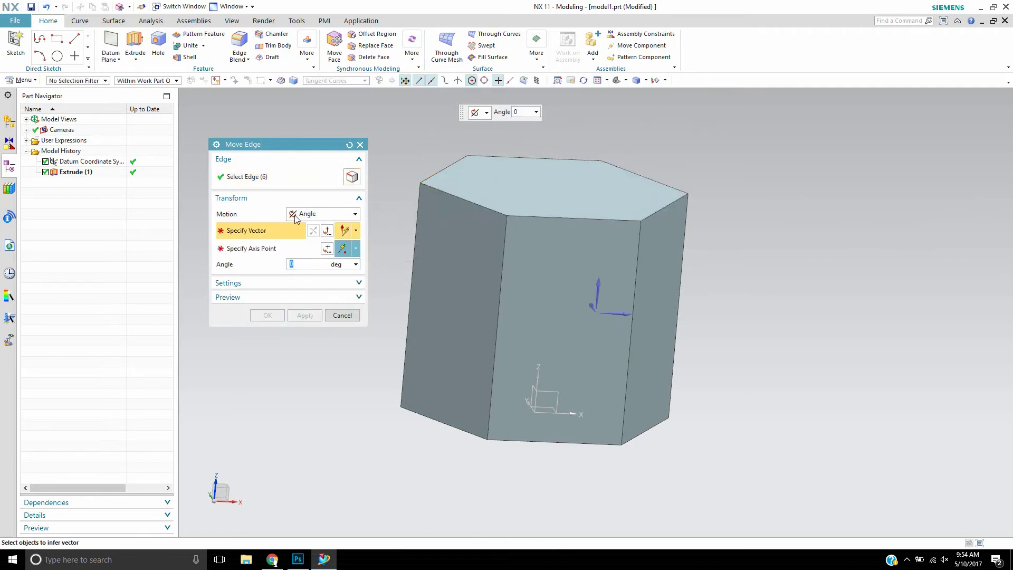
click(601, 287)
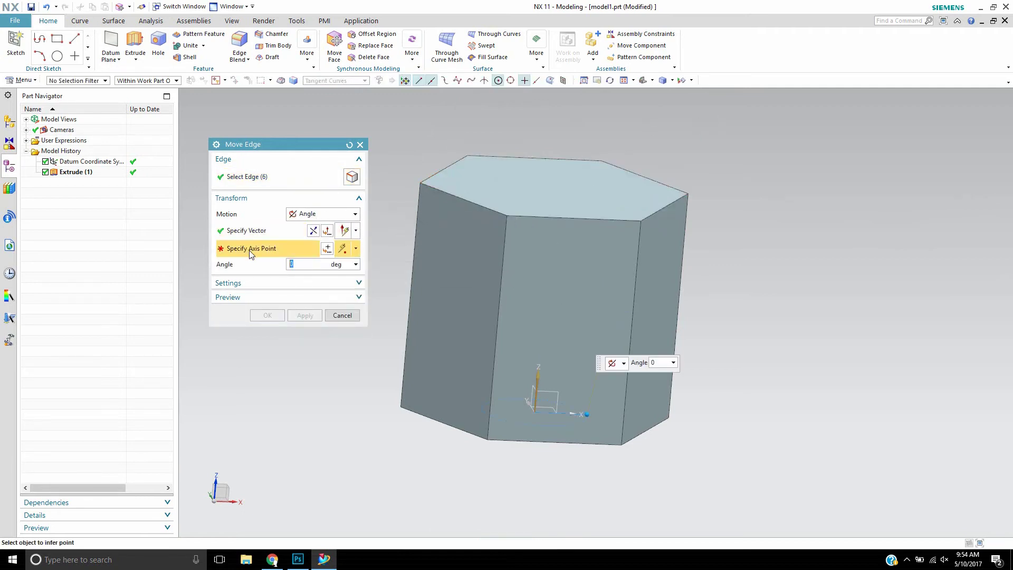
middle_drag(696, 143, 679, 129)
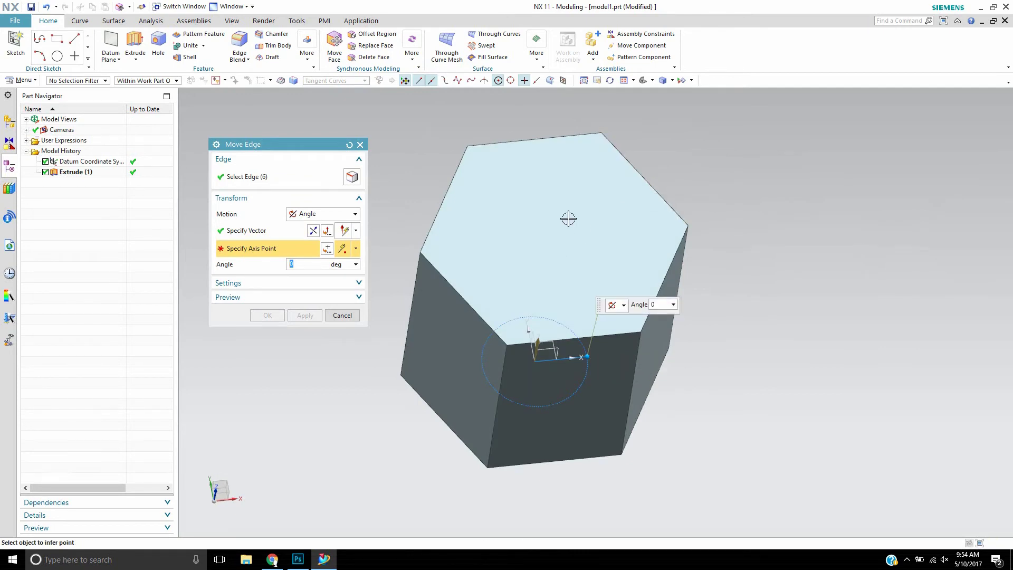
middle_drag(568, 218, 586, 93)
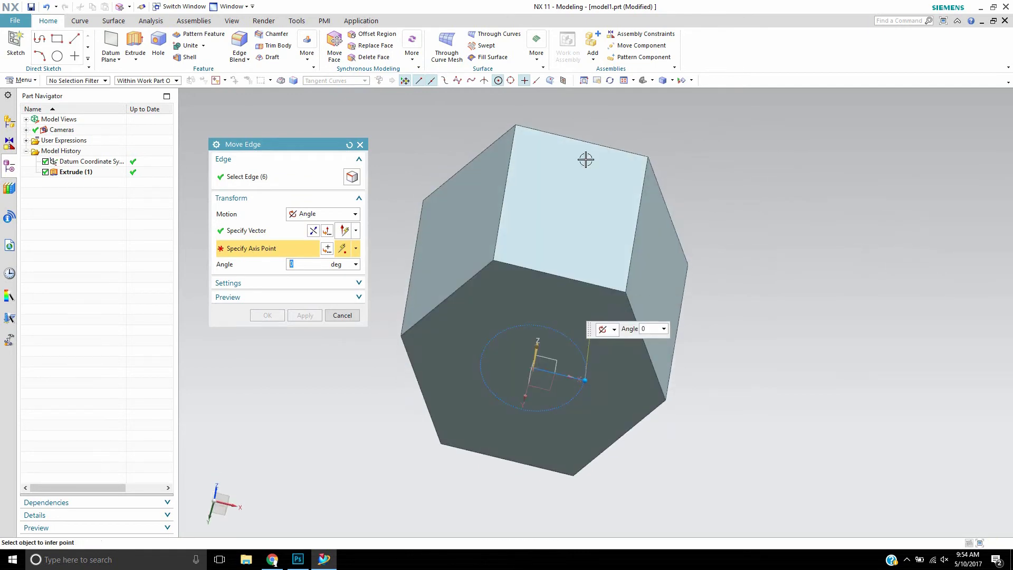
click(533, 369)
Step: Drag the rotation angle to 304° and check the twisted preview
middle_drag(777, 155, 774, 246)
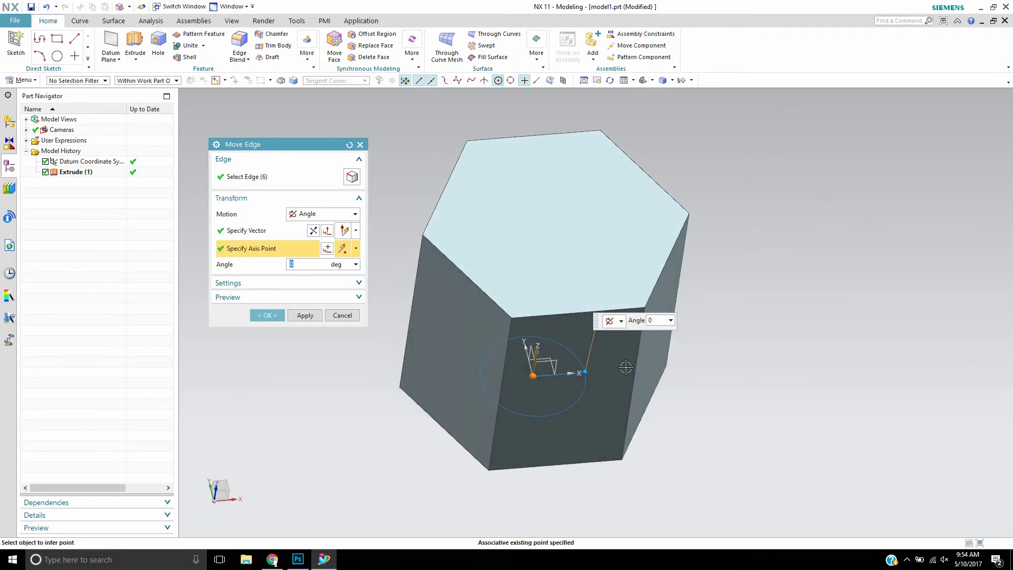
drag(585, 372, 584, 409)
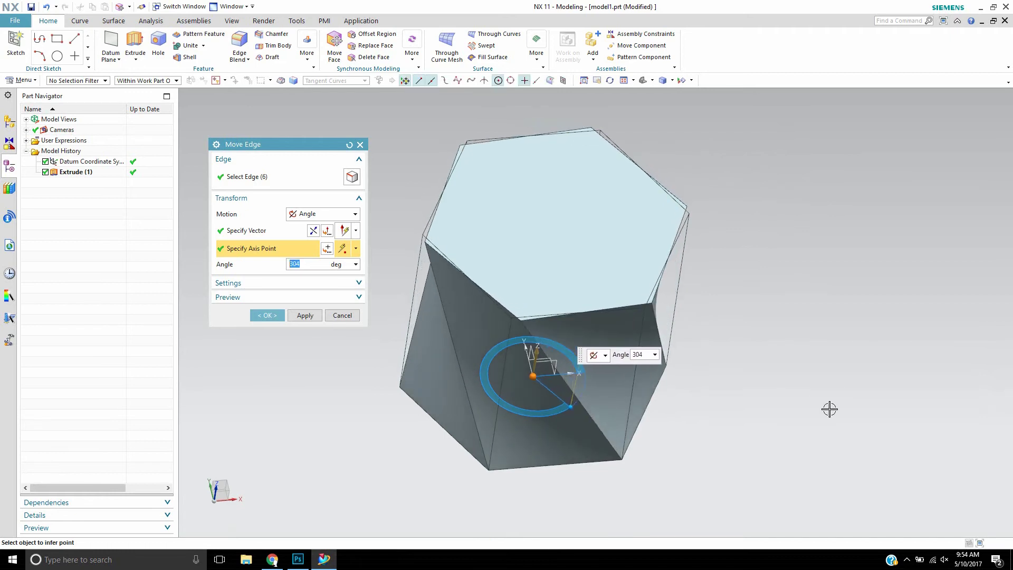
middle_drag(830, 409, 623, 338)
click(267, 315)
middle_drag(431, 229, 434, 230)
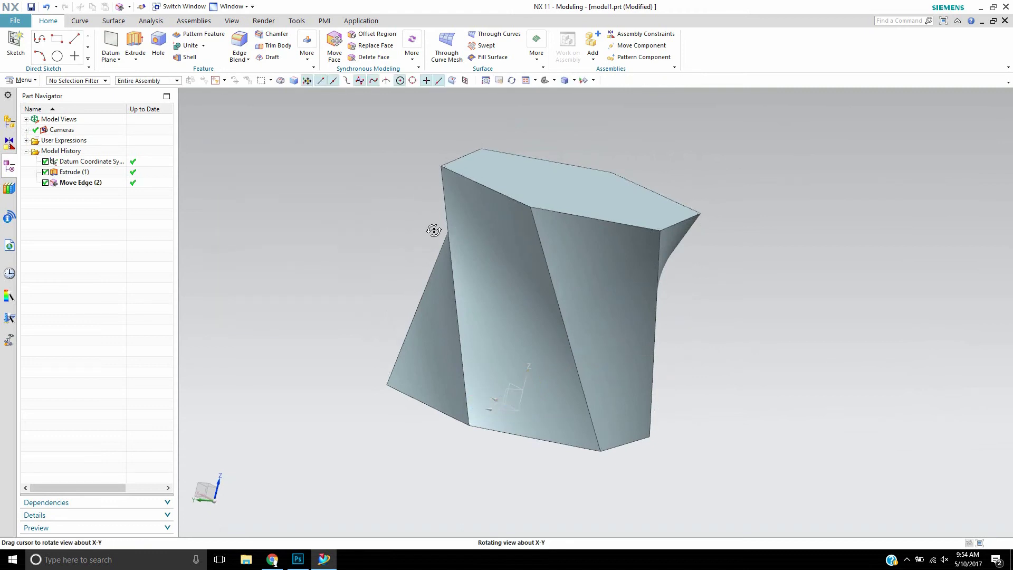
middle_drag(368, 200, 395, 237)
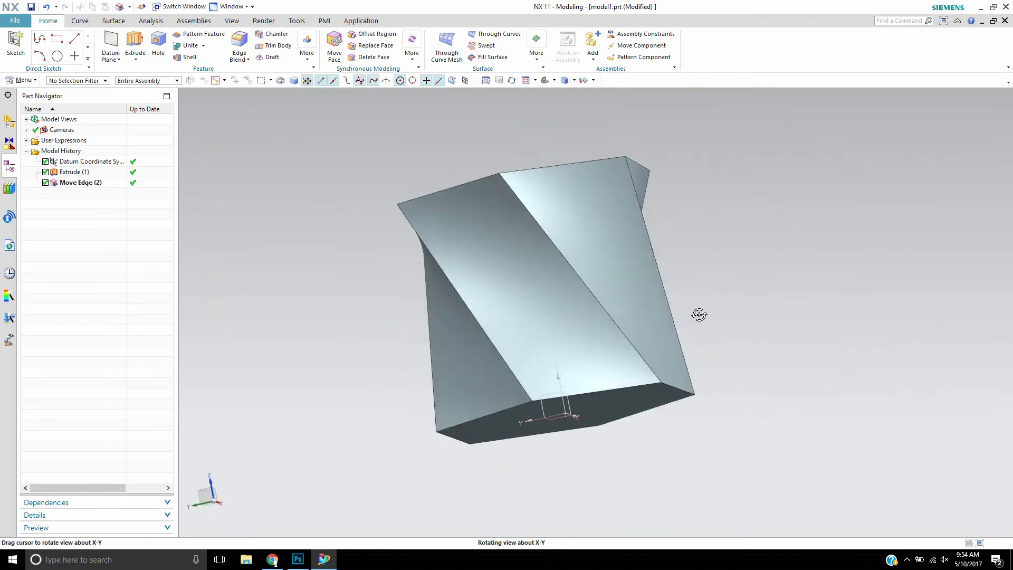
middle_drag(699, 315, 535, 231)
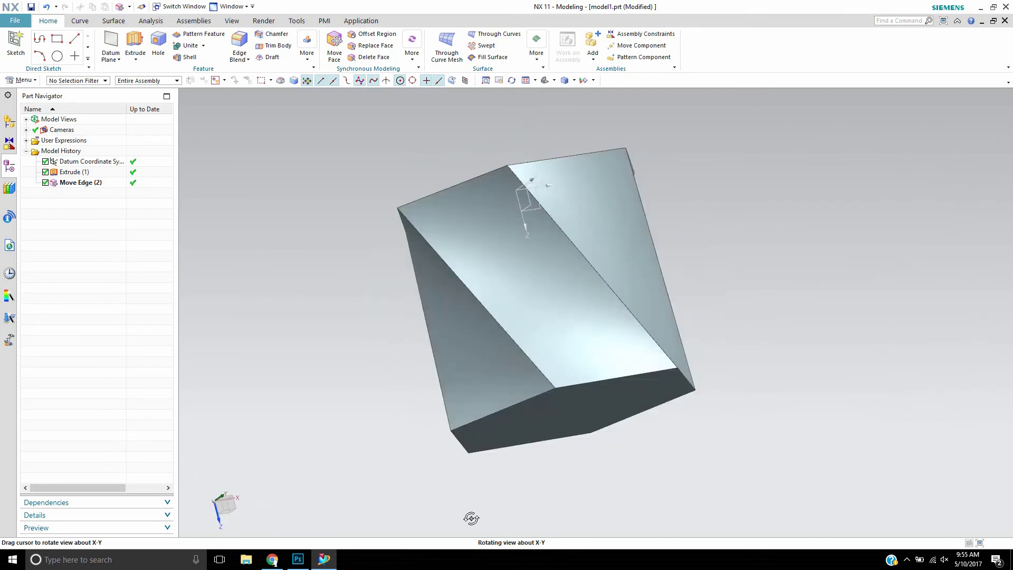
middle_drag(471, 519, 462, 482)
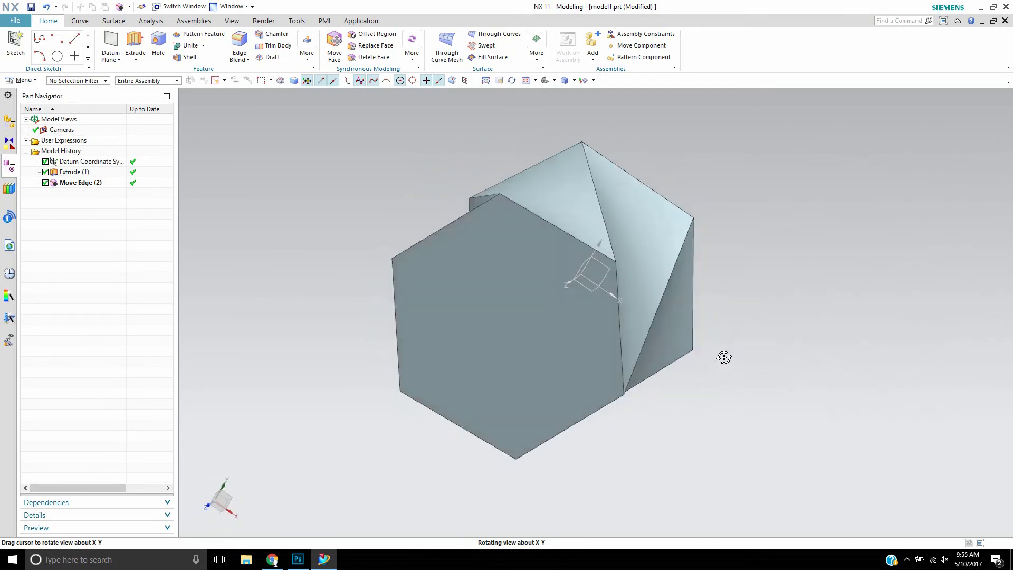
middle_drag(743, 268, 790, 273)
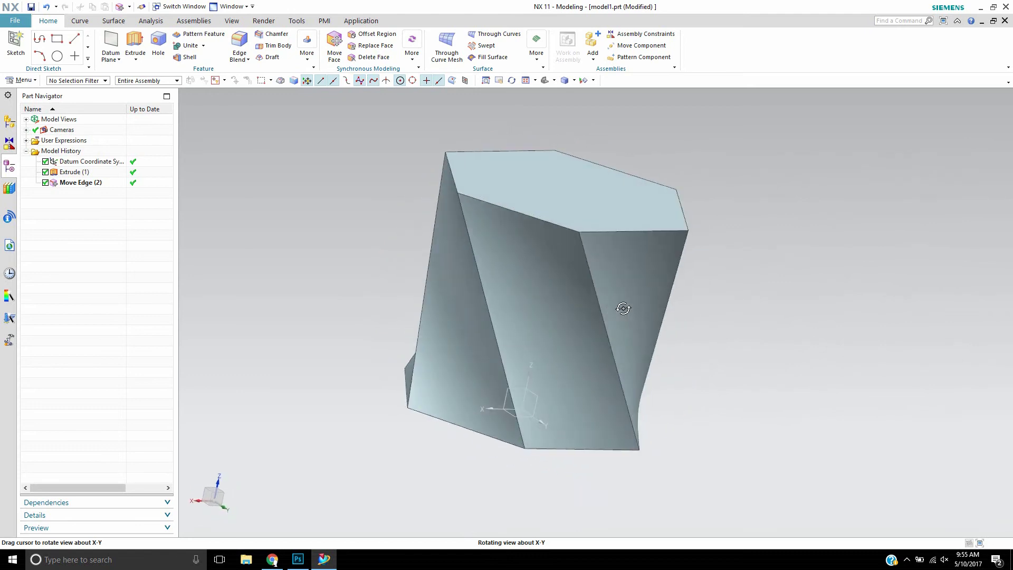
middle_drag(649, 307, 649, 307)
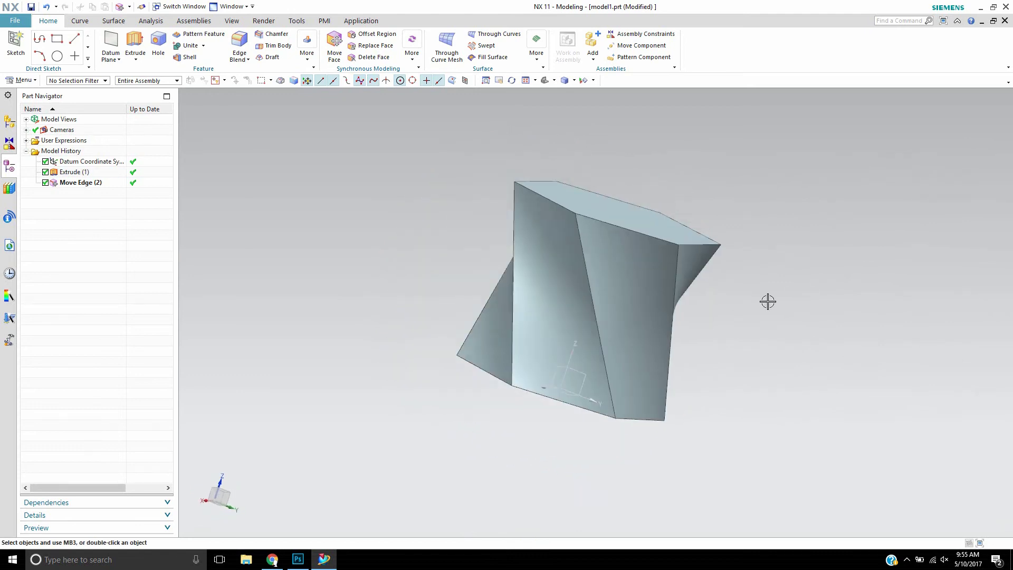
scroll(769, 302, up, 5)
scroll(768, 302, down, 4)
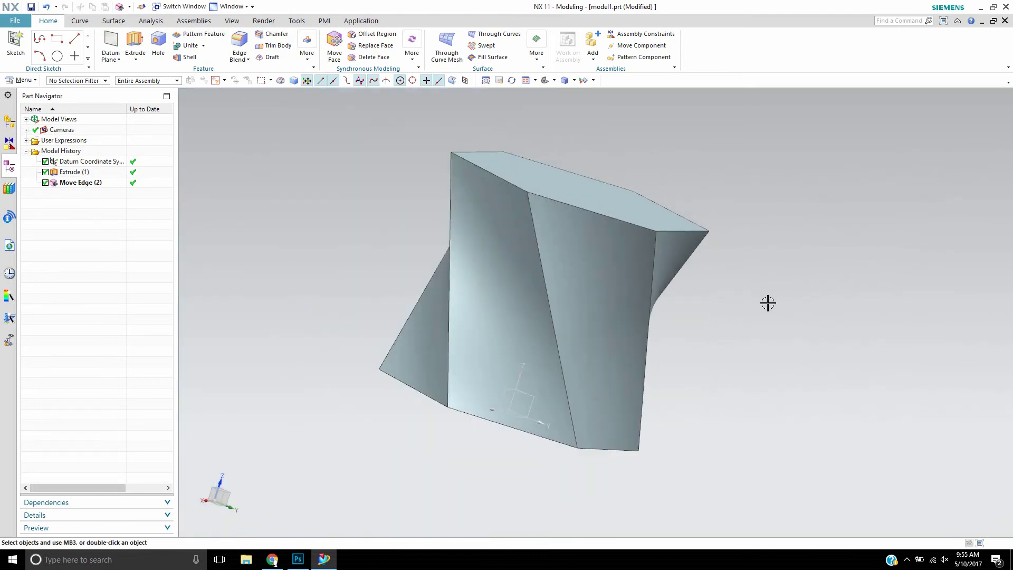
middle_drag(768, 303, 693, 330)
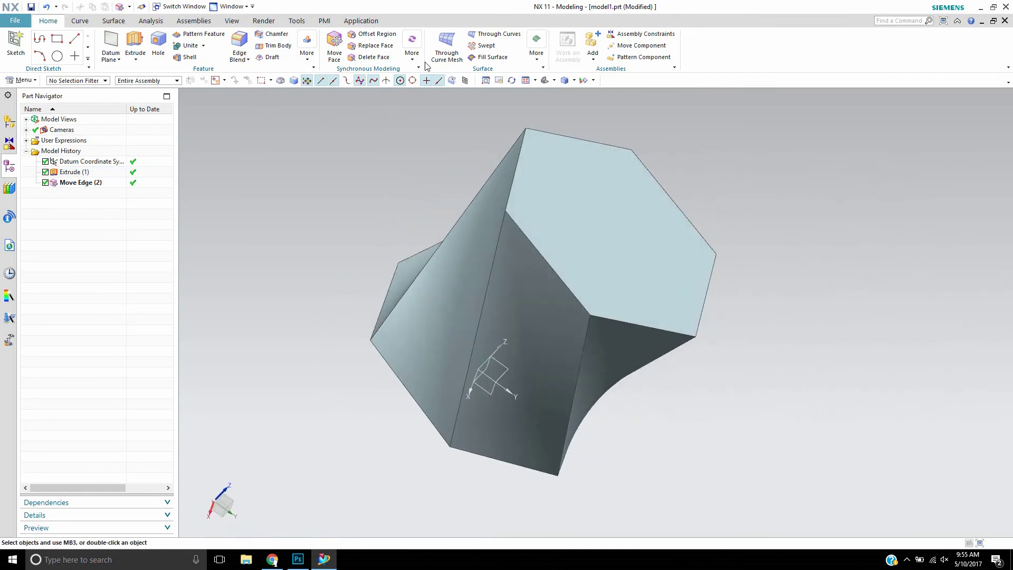
Step: Undo the 304° edge twist with Ctrl+Z
click(412, 54)
key(ctrl+z)
click(411, 54)
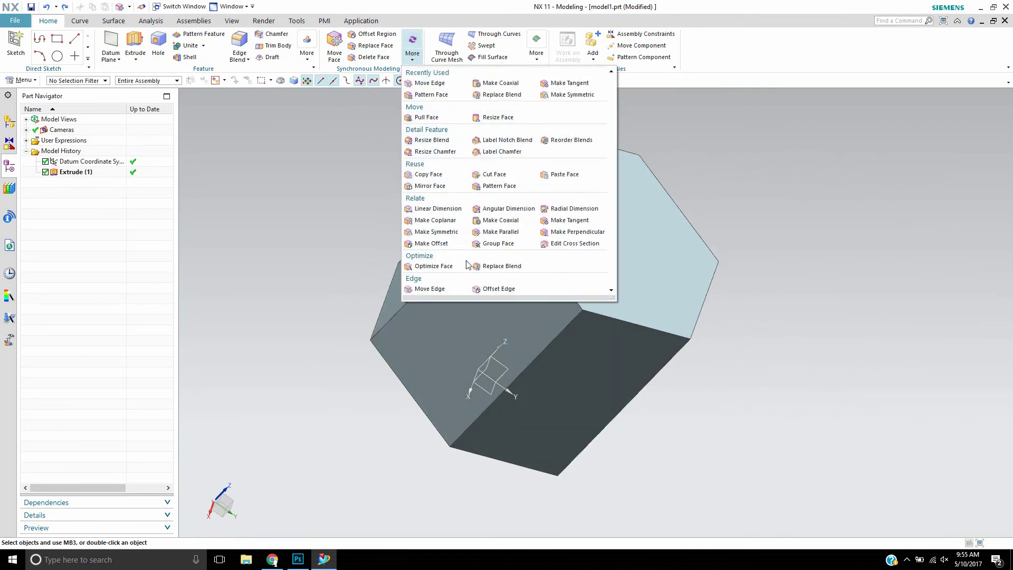
click(488, 288)
Step: In Offset Edge, select all six top hexagon edges
click(521, 232)
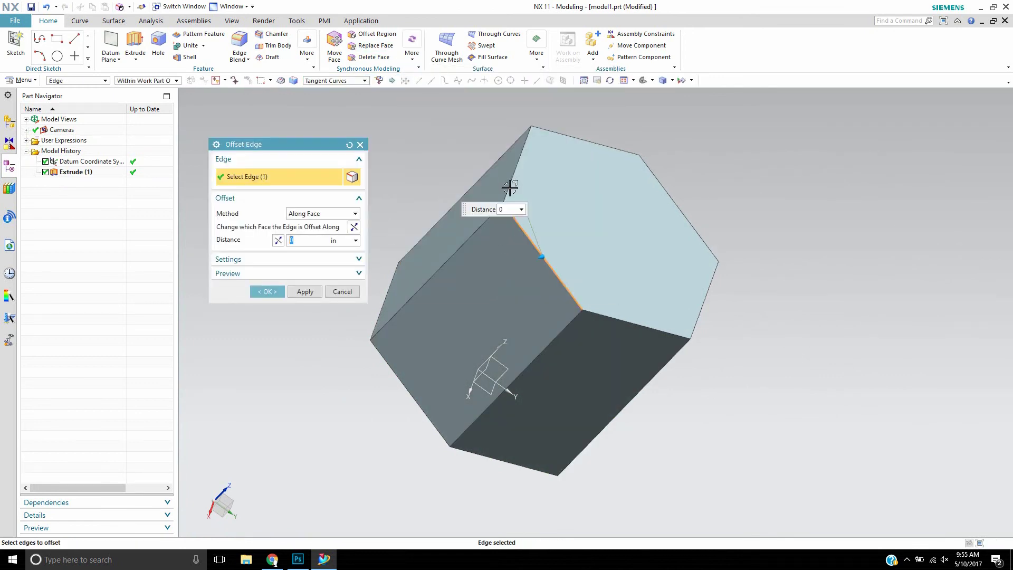
click(517, 169)
click(571, 135)
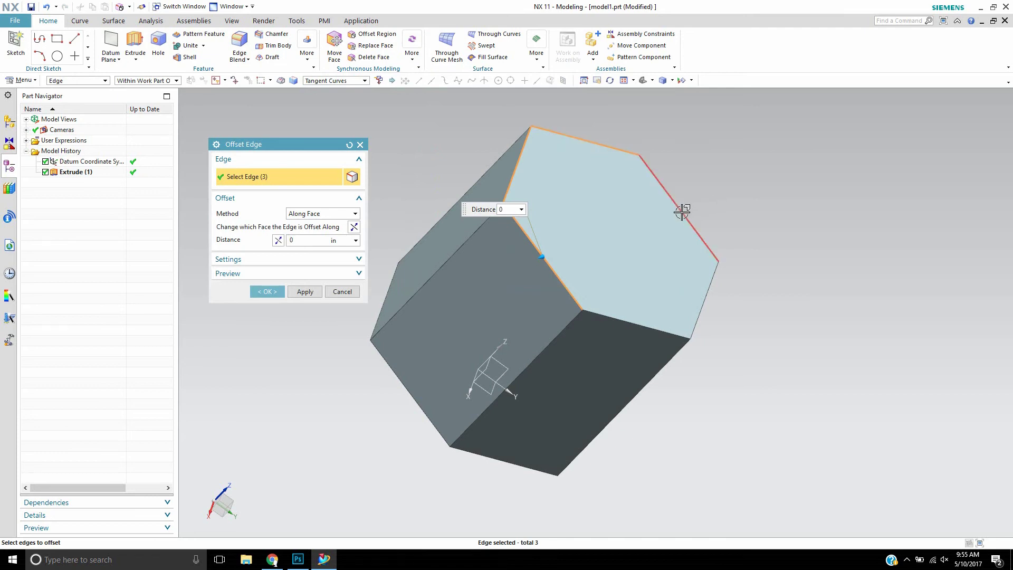
click(681, 210)
click(707, 285)
click(634, 323)
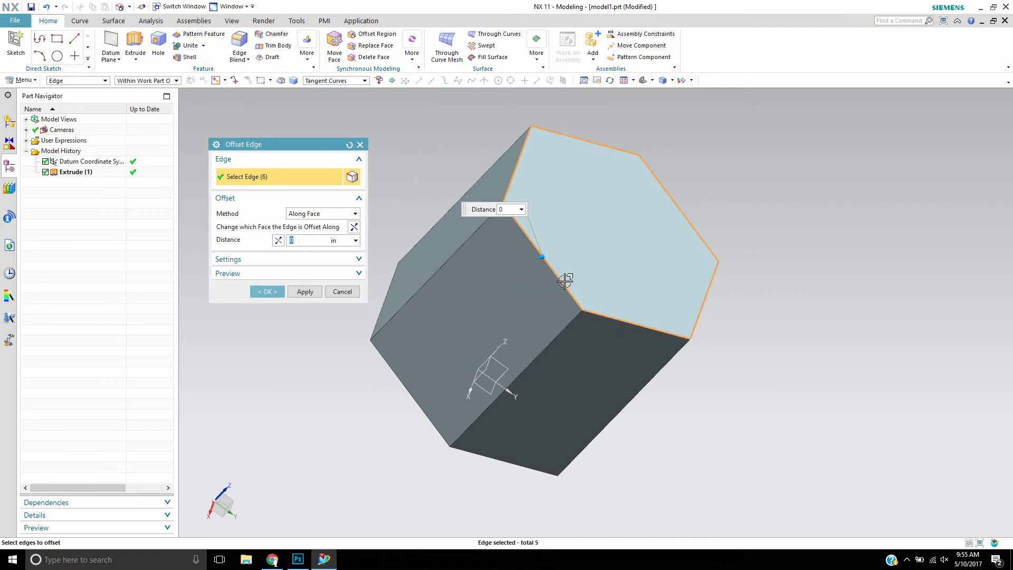
Step: Offset the six top edges by 1.6 in and confirm, tapering the prism
drag(541, 258, 466, 272)
middle_drag(380, 430, 330, 449)
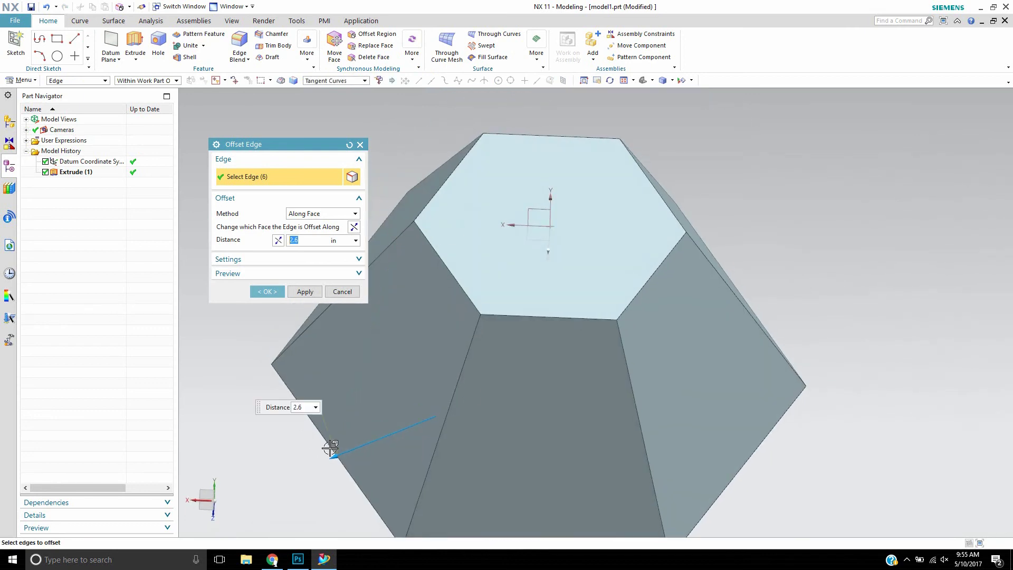
drag(445, 427, 493, 393)
middle_drag(730, 455, 730, 317)
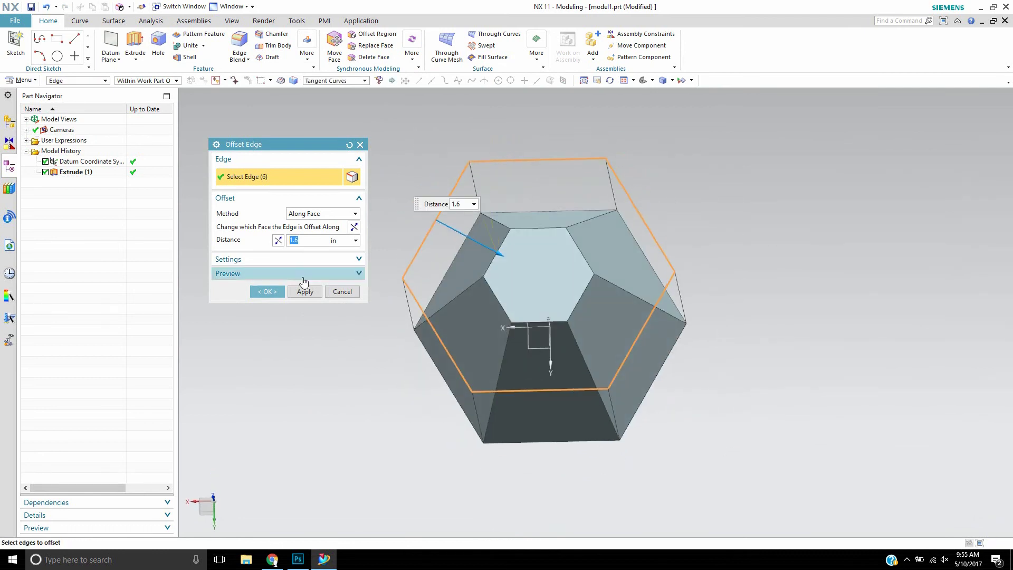
click(267, 292)
mouse_move(363, 231)
middle_down()
mouse_move(357, 197)
mouse_move(419, 193)
mouse_move(374, 235)
middle_up()
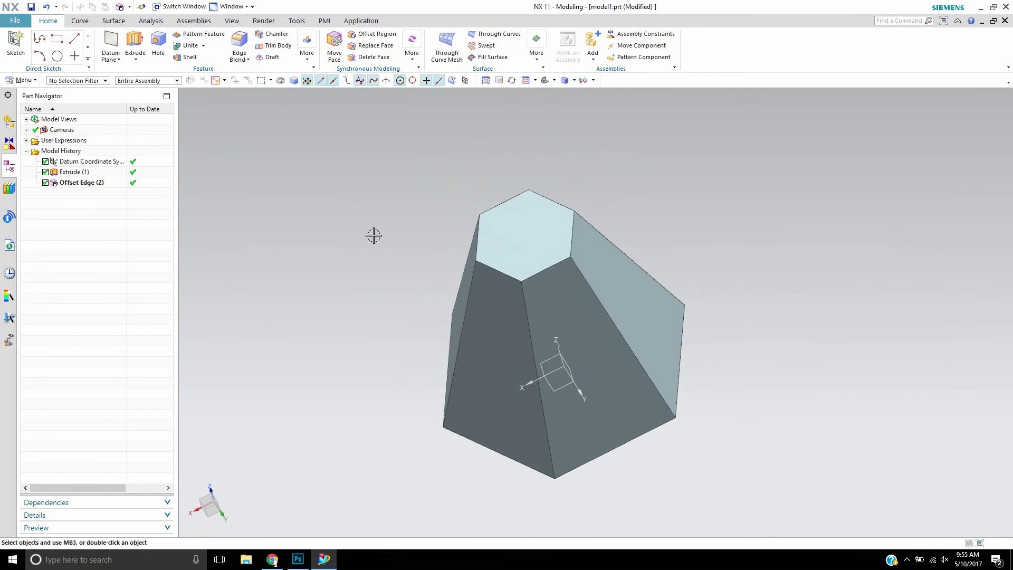